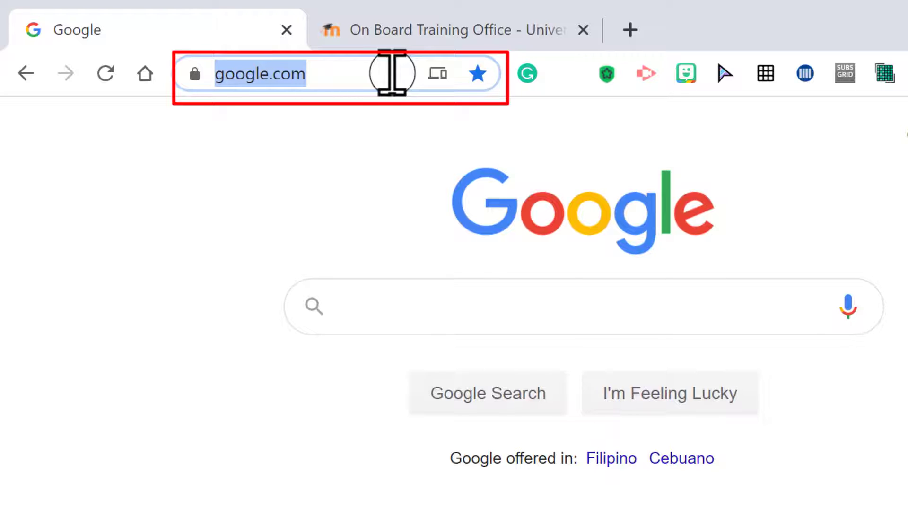
Go to shipboardtraining.com using the address suggested after typing 'ship'
text(p)
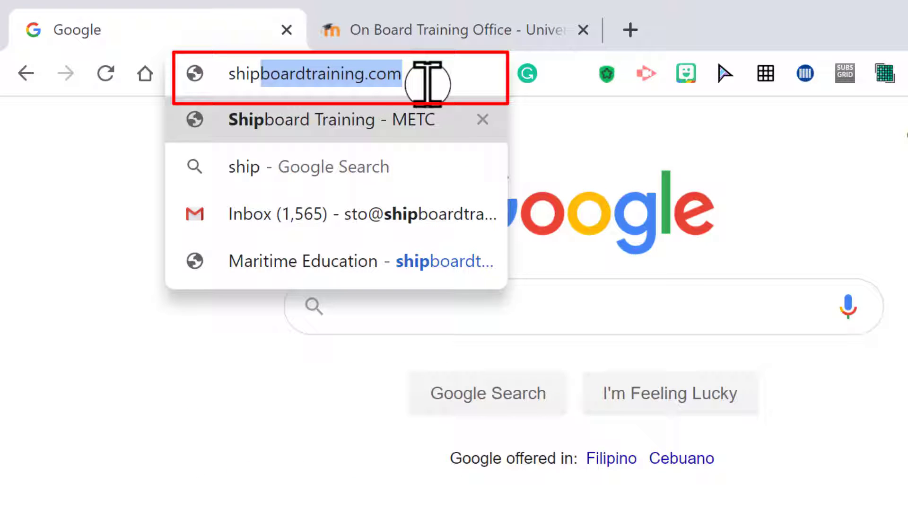
key(Return)
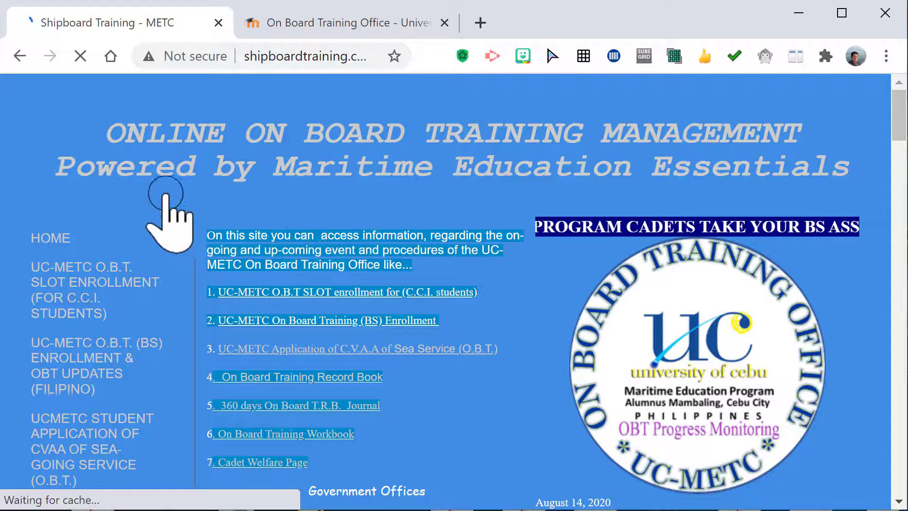
Scroll up and down the shipboardtraining.com home page to look it over
scroll(120, 202, down, 5)
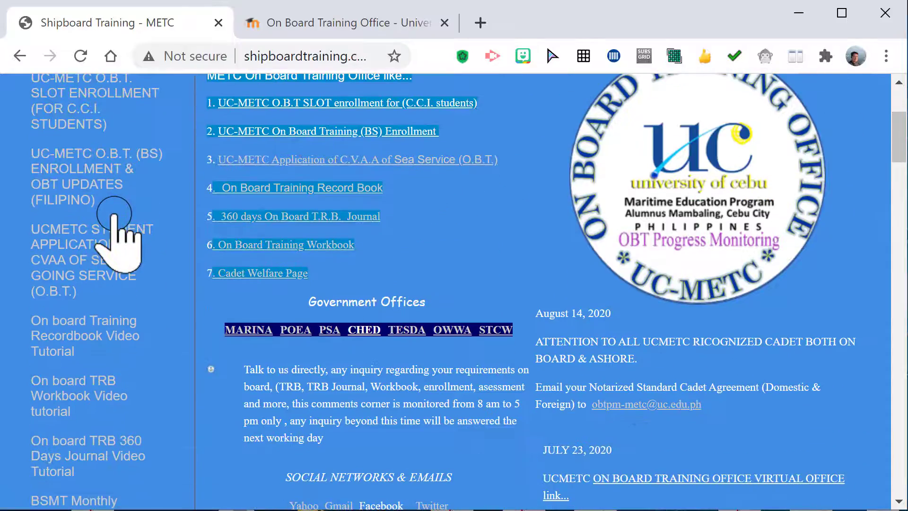
scroll(121, 233, up, 5)
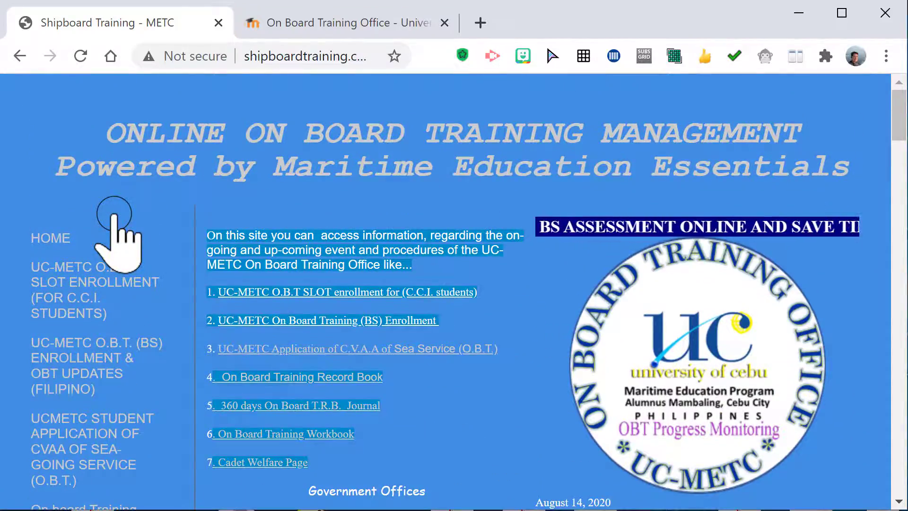
scroll(114, 215, down, 7)
scroll(114, 227, up, 7)
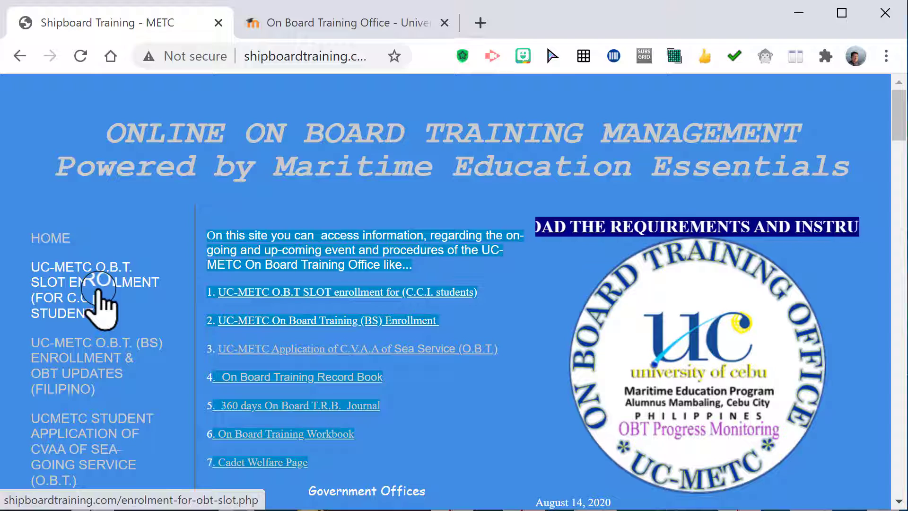
scroll(97, 295, down, 2)
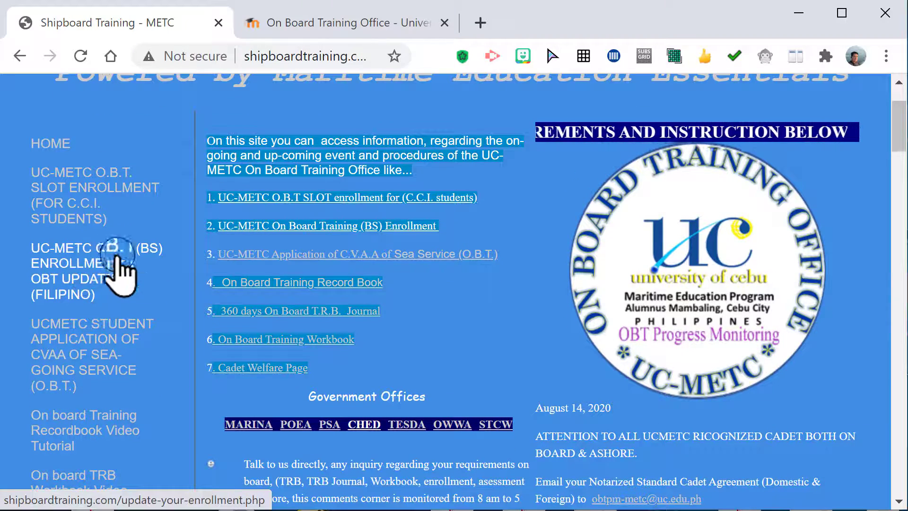
scroll(107, 290, down, 2)
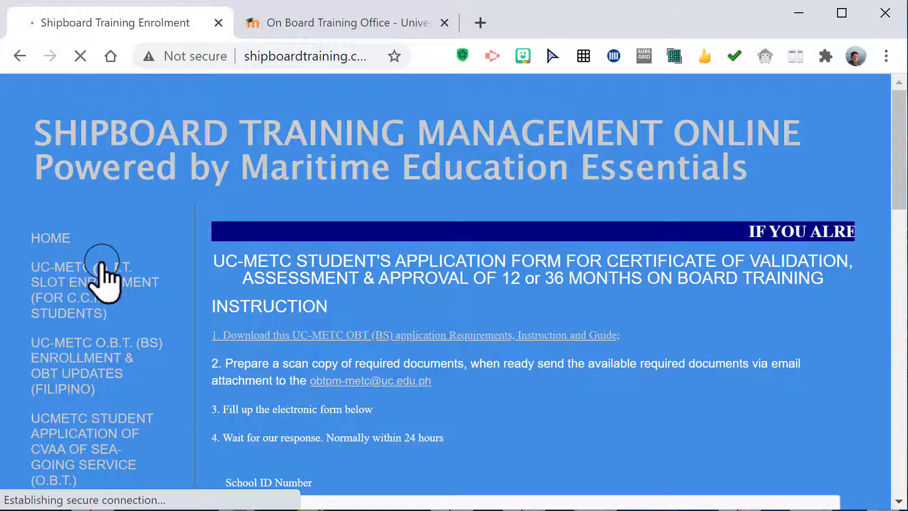
Review the empty form fields, then open the UC-METC OBT (BS) requirements and instruction guide
scroll(353, 246, down, 12)
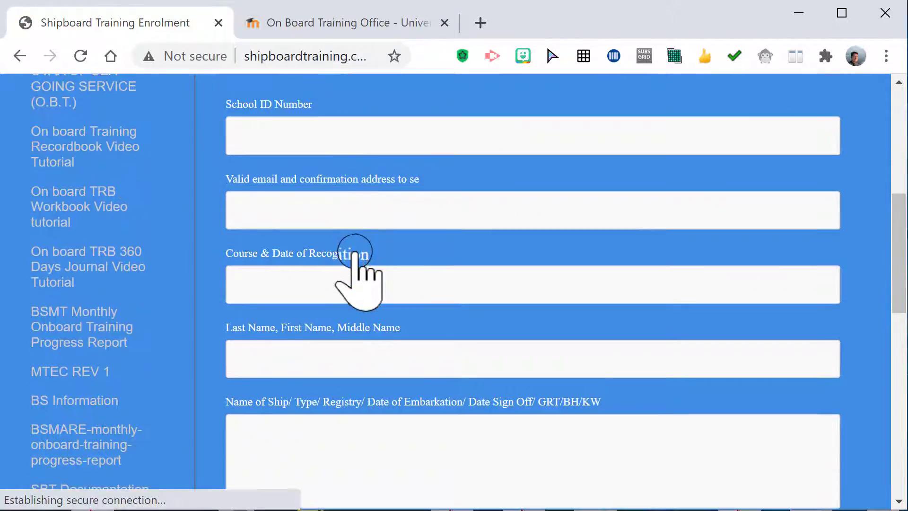
scroll(354, 260, up, 5)
scroll(355, 258, up, 10)
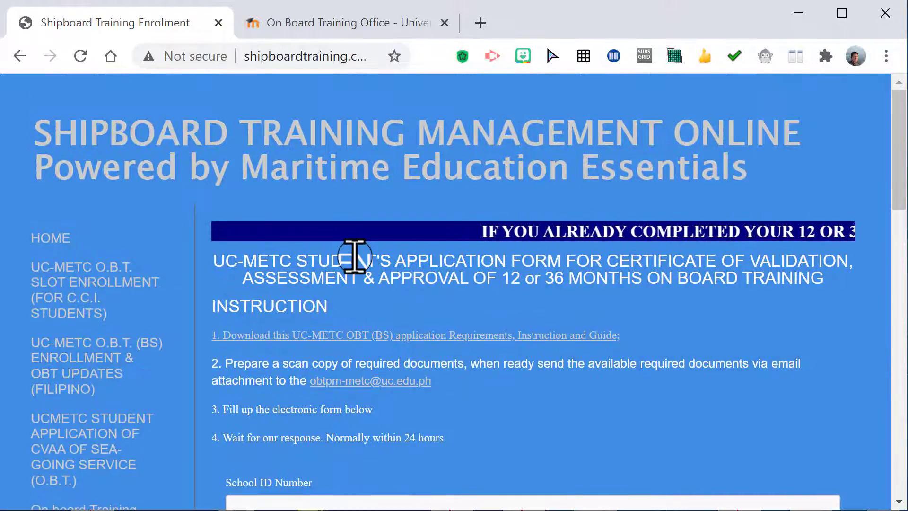
scroll(354, 256, down, 1)
scroll(354, 256, down, 10)
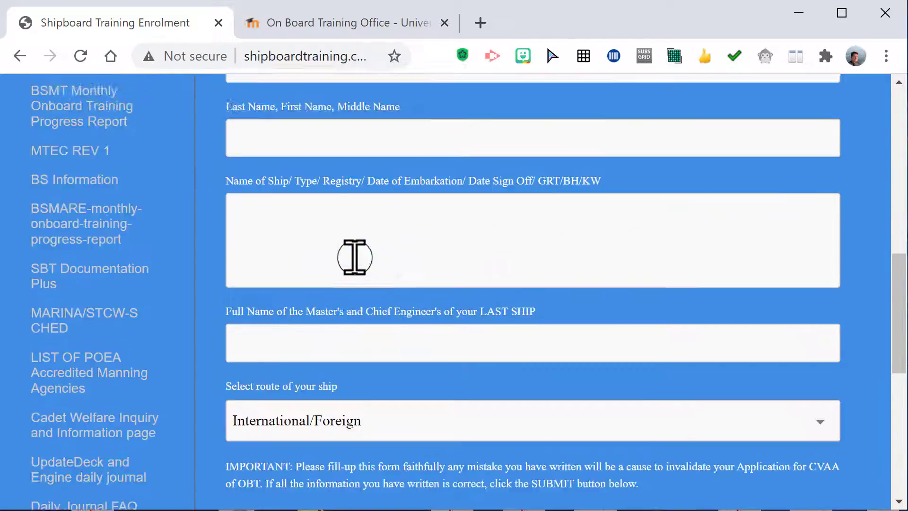
scroll(355, 257, up, 11)
scroll(356, 256, down, 4)
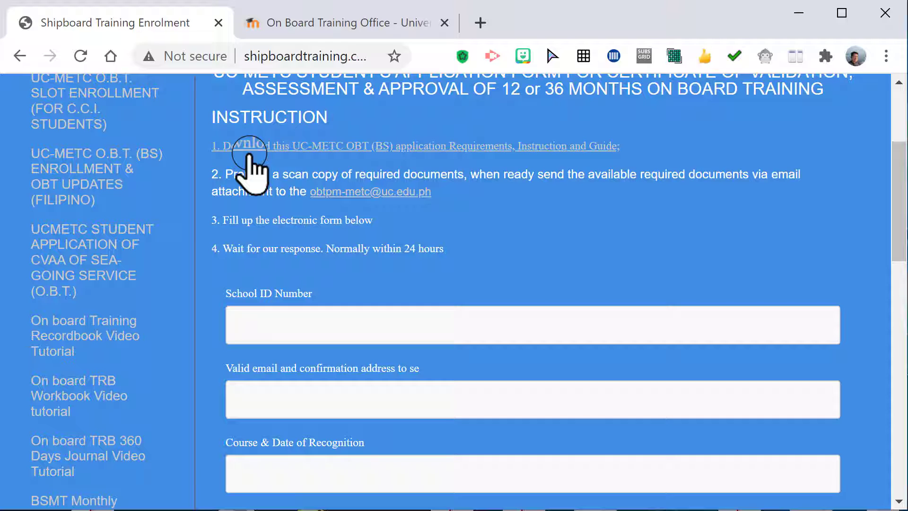
click(393, 146)
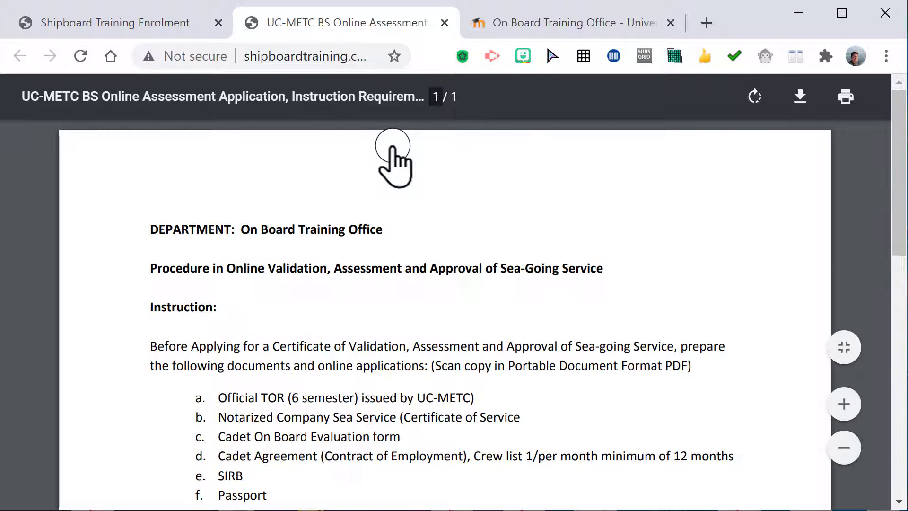
Read through the UC-METC requirements PDF, then close its tab to return to the enrolment form
scroll(393, 147, down, 2)
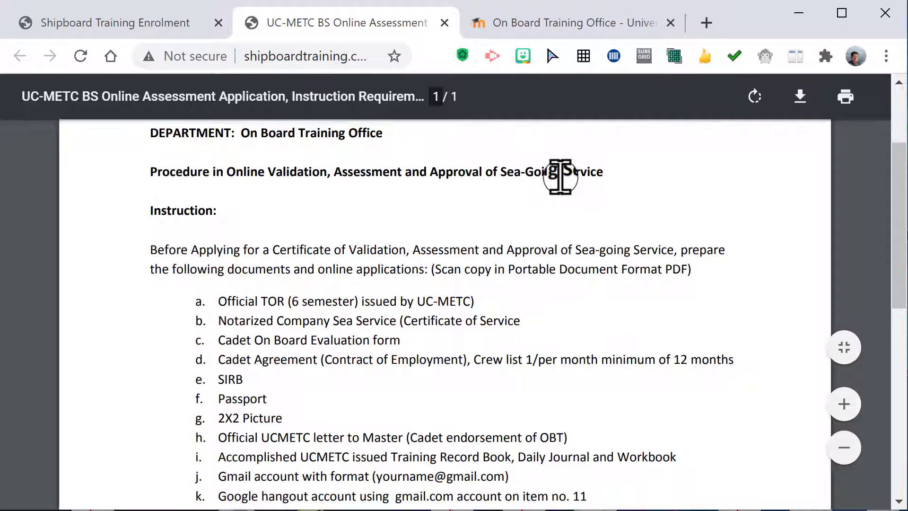
scroll(560, 175, down, 2)
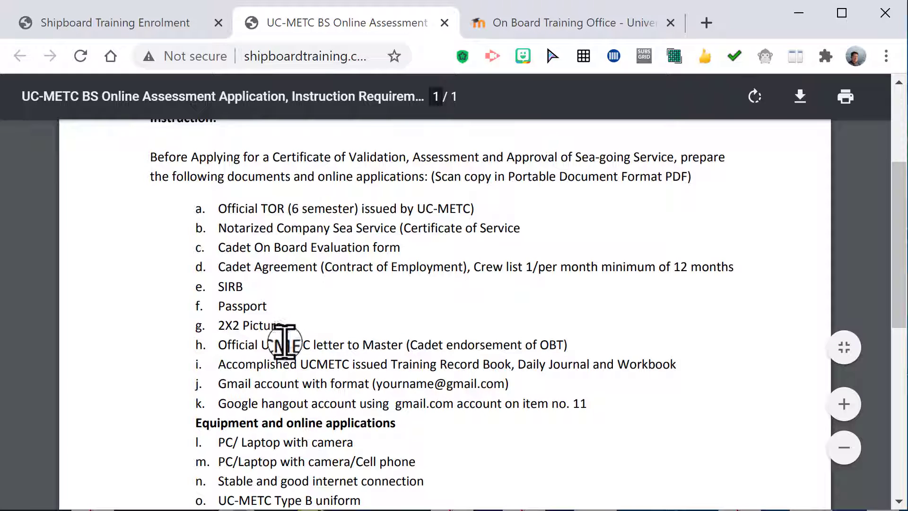
scroll(284, 355, down, 2)
scroll(285, 326, up, 4)
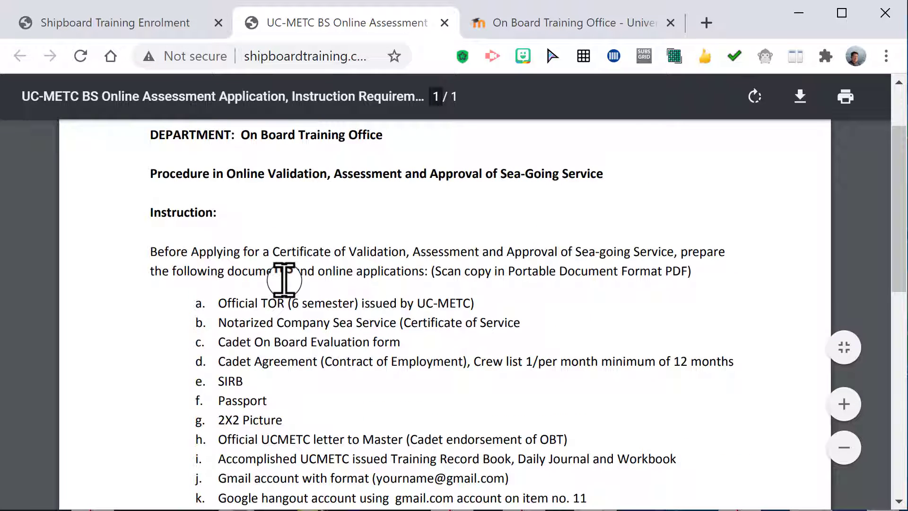
scroll(284, 279, down, 8)
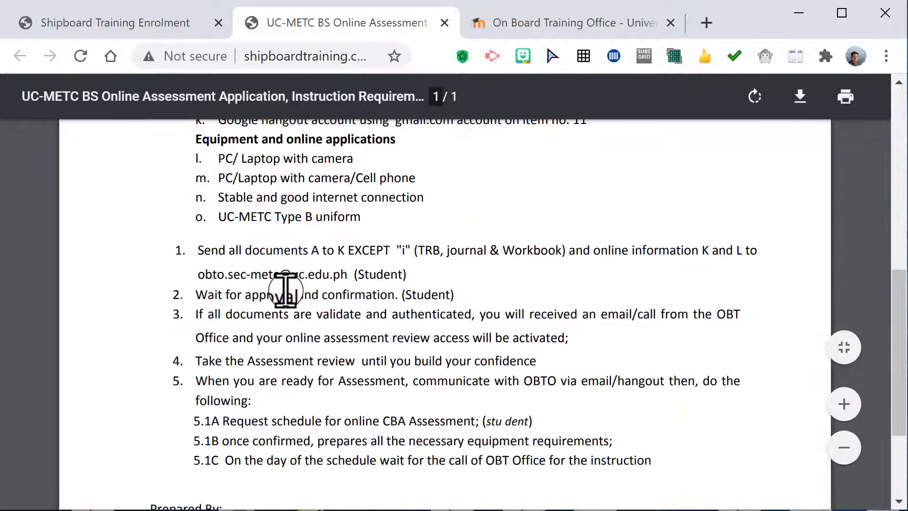
scroll(286, 290, down, 3)
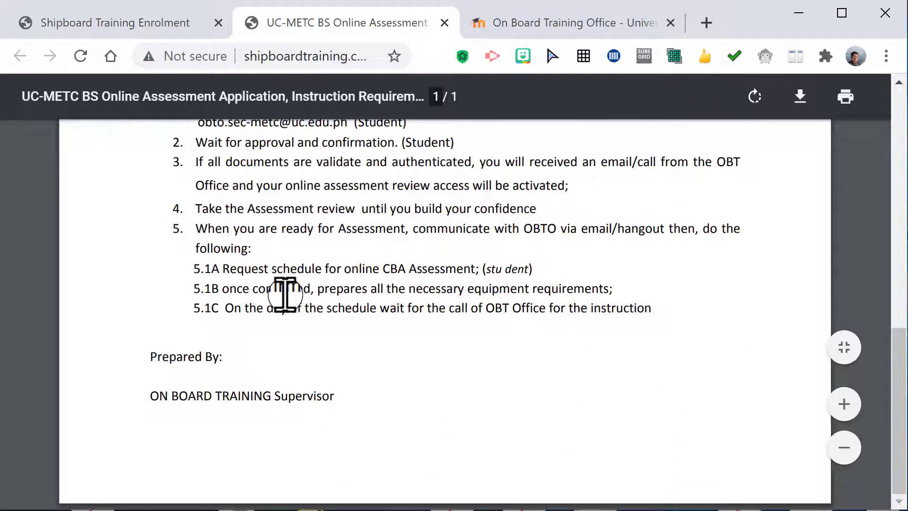
scroll(285, 294, up, 12)
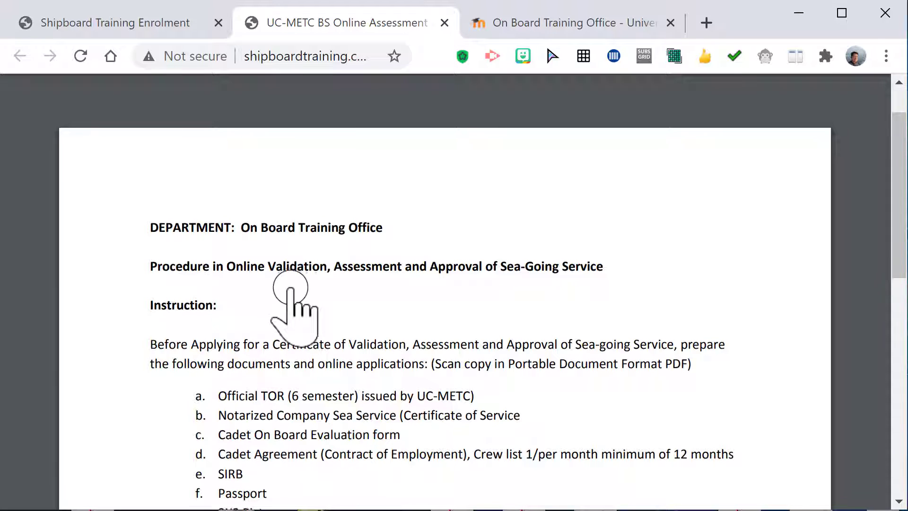
scroll(290, 286, down, 2)
scroll(290, 287, down, 8)
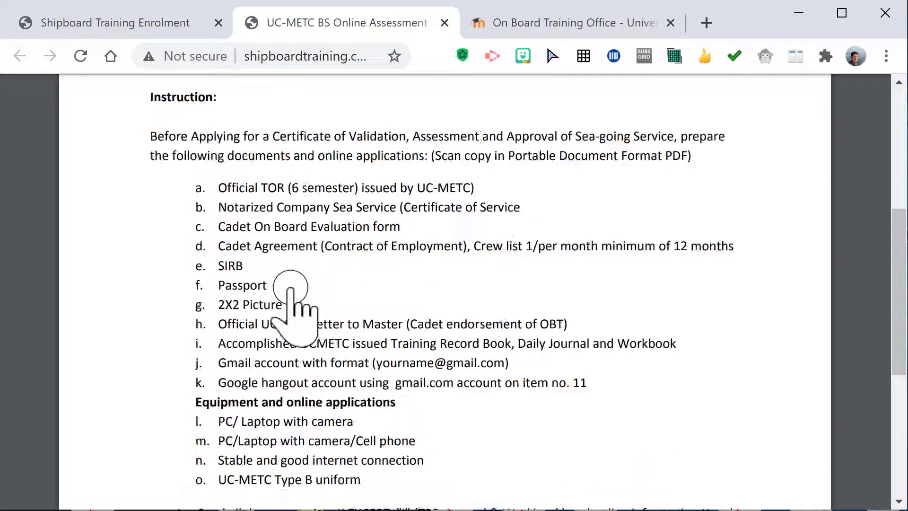
scroll(290, 287, up, 8)
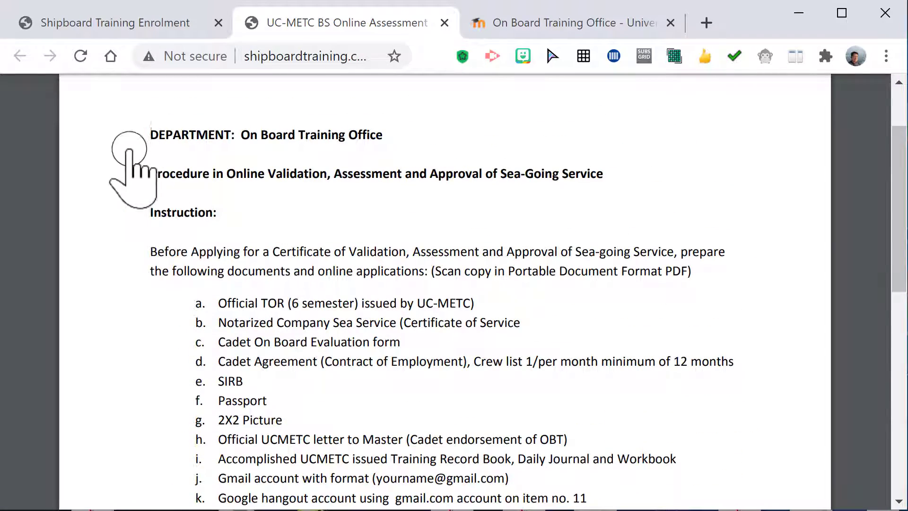
mouse_move(71, 97)
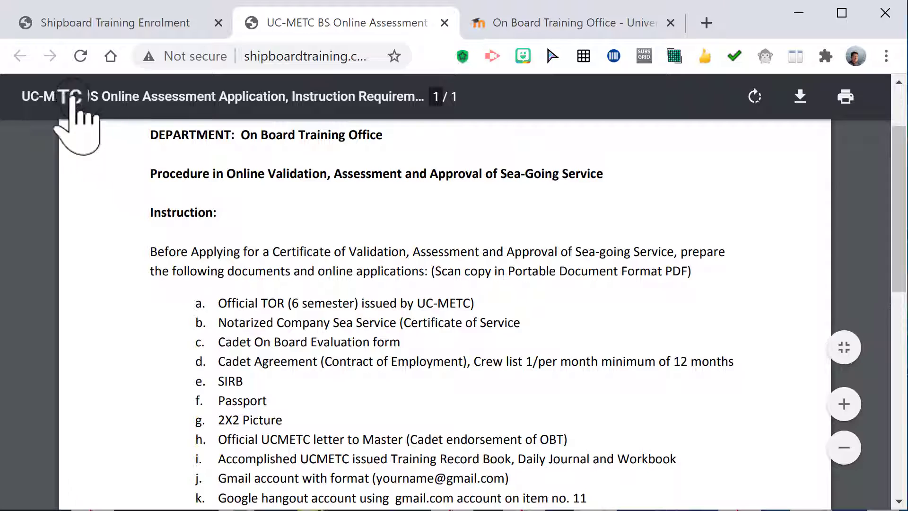
click(444, 22)
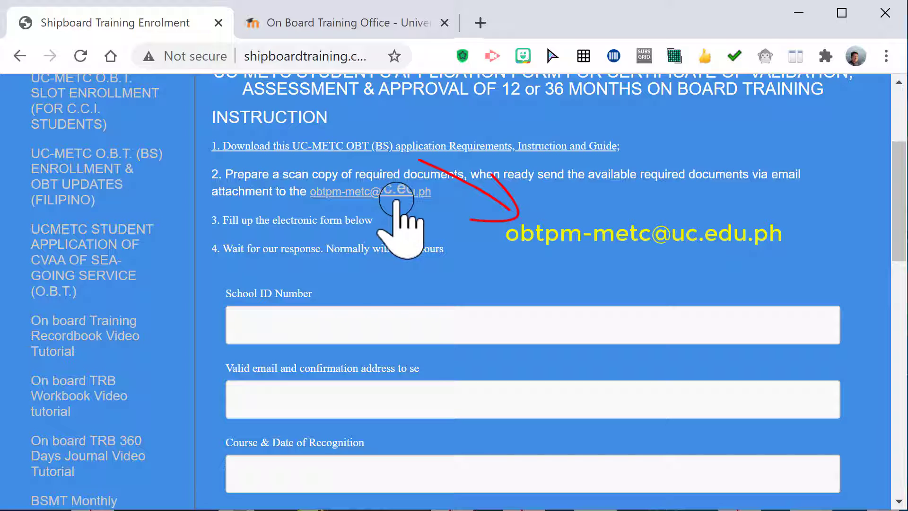
scroll(352, 255, down, 2)
click(351, 242)
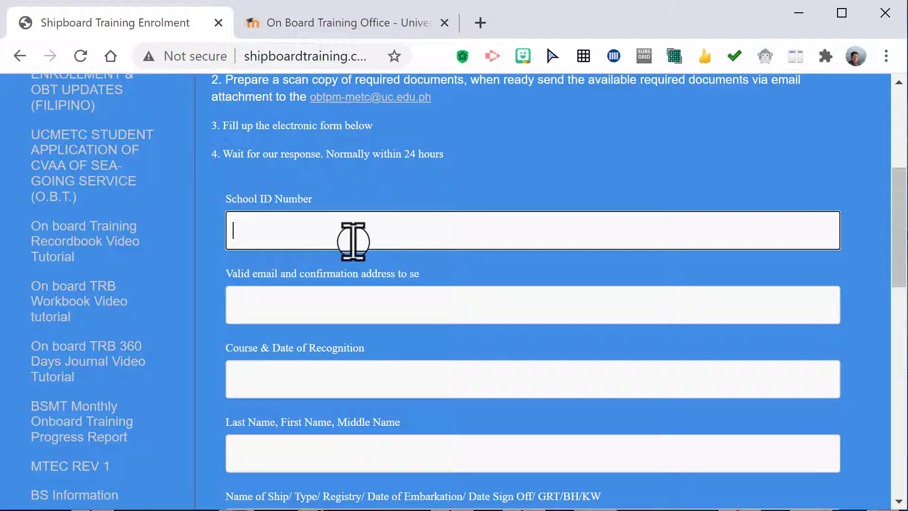
click(362, 302)
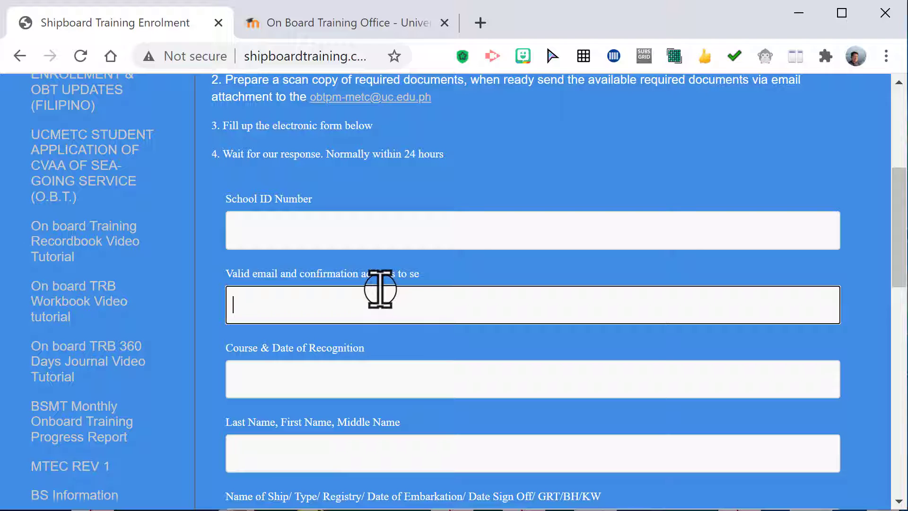
scroll(380, 288, down, 2)
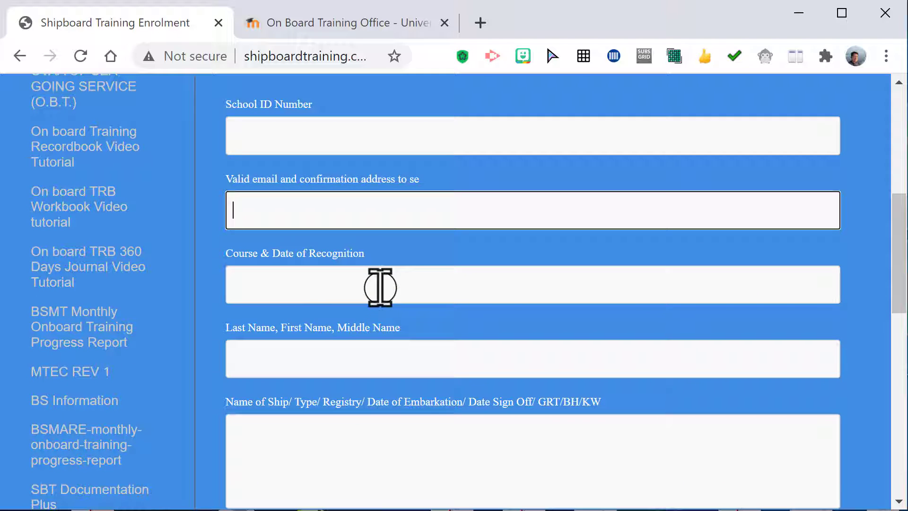
click(381, 287)
scroll(380, 288, down, 2)
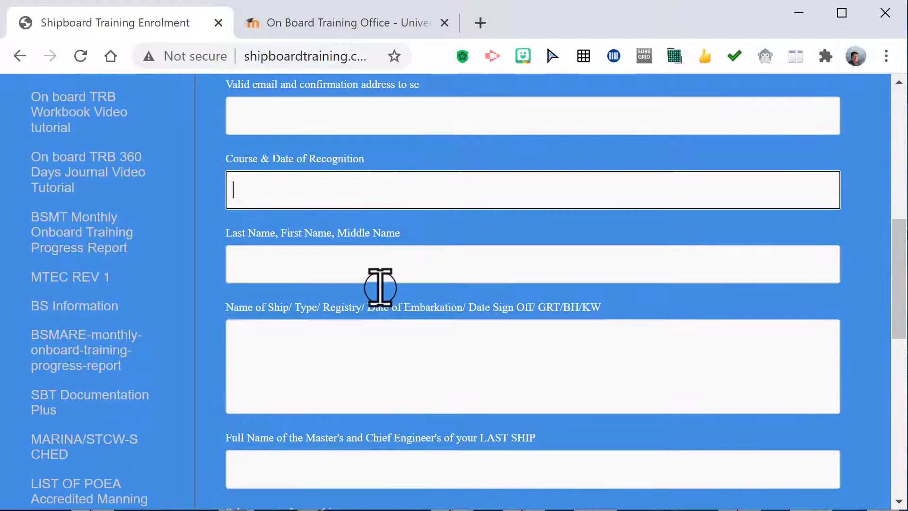
scroll(374, 272, down, 2)
click(367, 261)
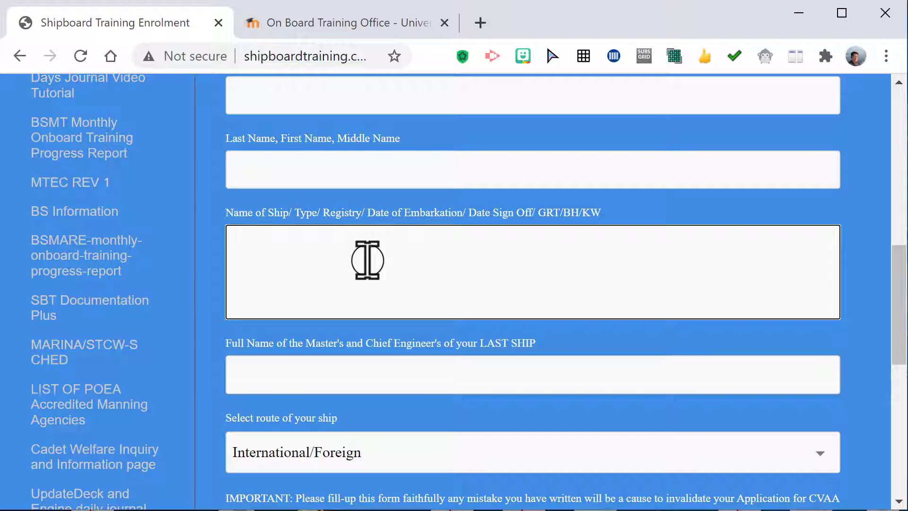
scroll(367, 260, down, 2)
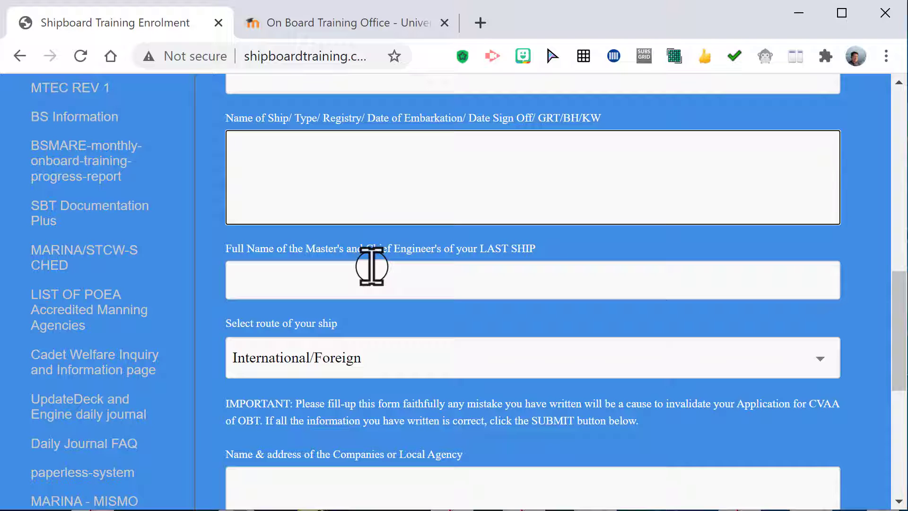
scroll(370, 272, down, 2)
click(371, 268)
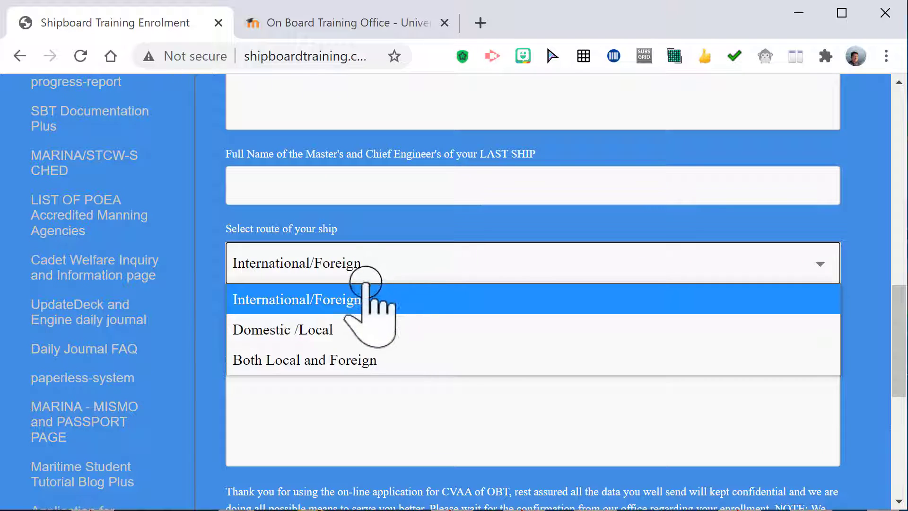
click(366, 265)
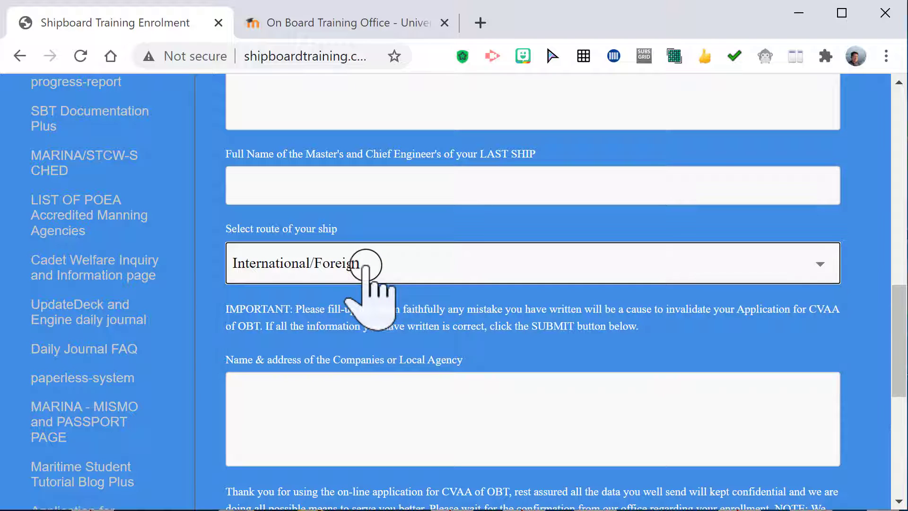
scroll(366, 265, down, 2)
scroll(365, 265, down, 2)
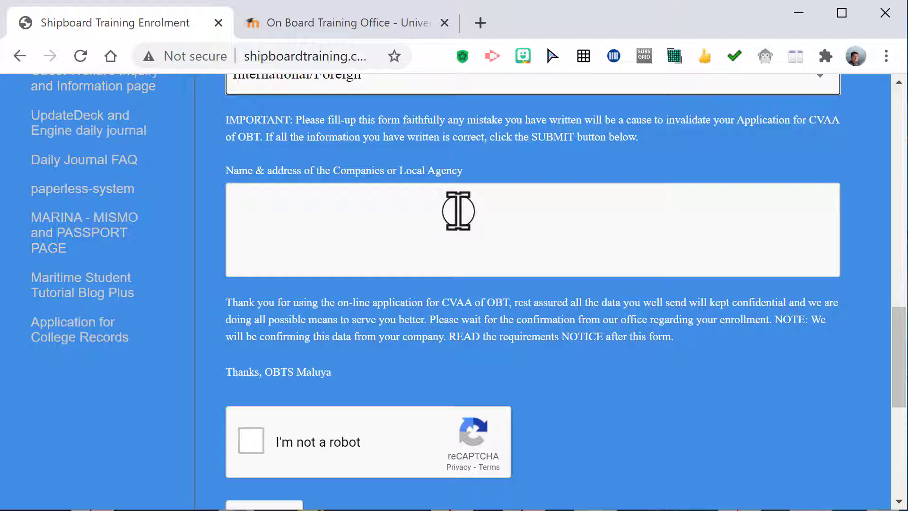
scroll(459, 211, up, 10)
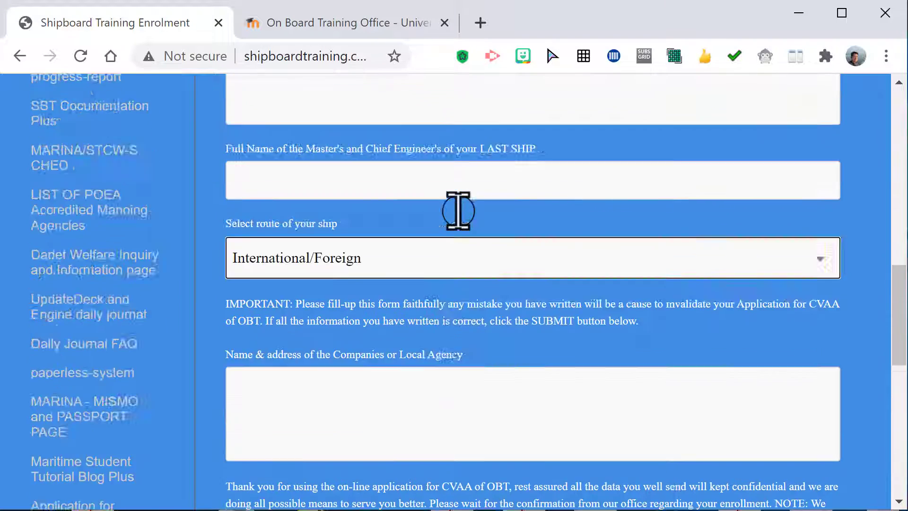
scroll(458, 211, down, 12)
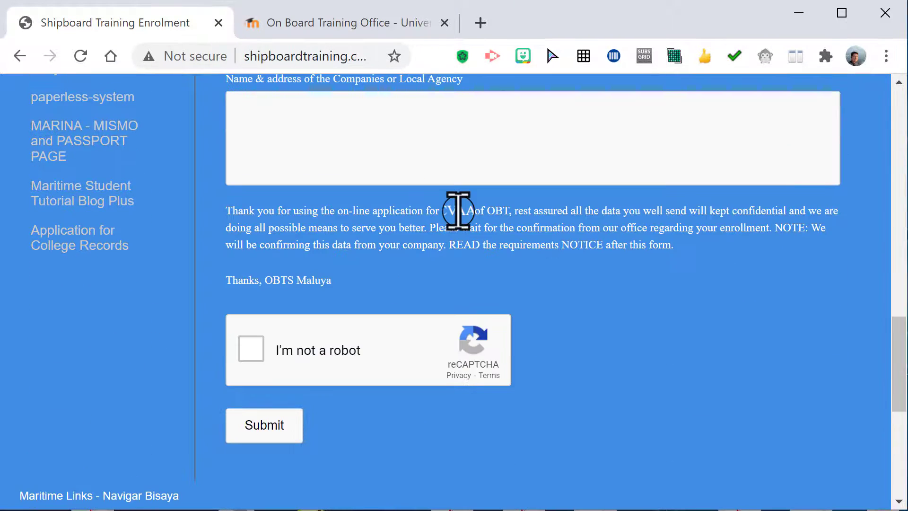
Tick the reCAPTCHA 'I'm not a robot' box and submit the enrolment form
click(252, 351)
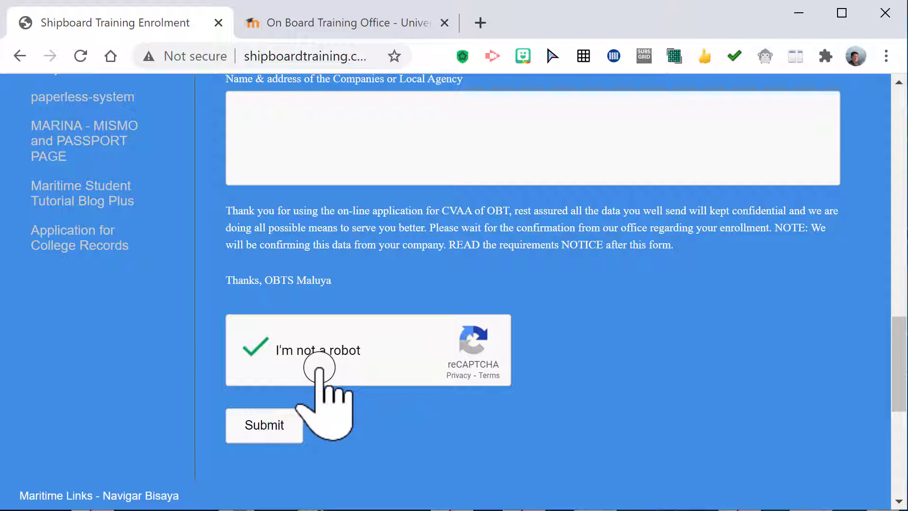
click(315, 420)
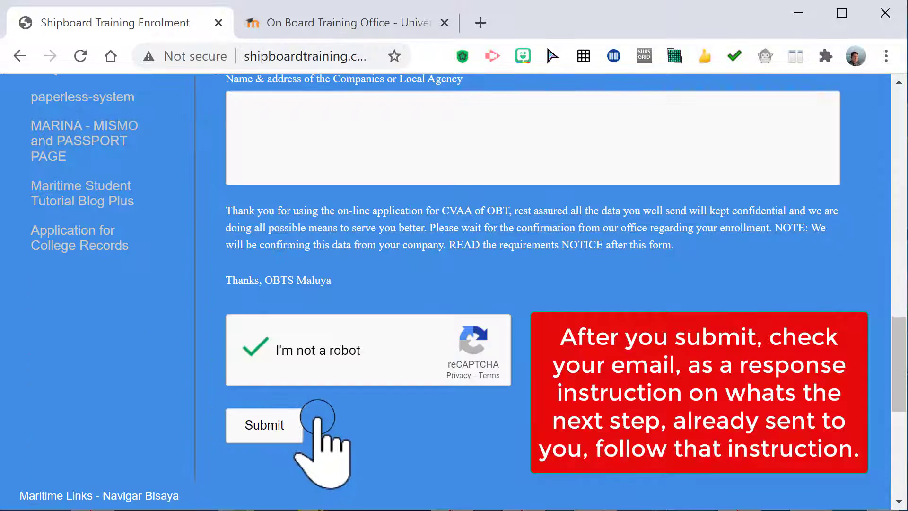
click(317, 418)
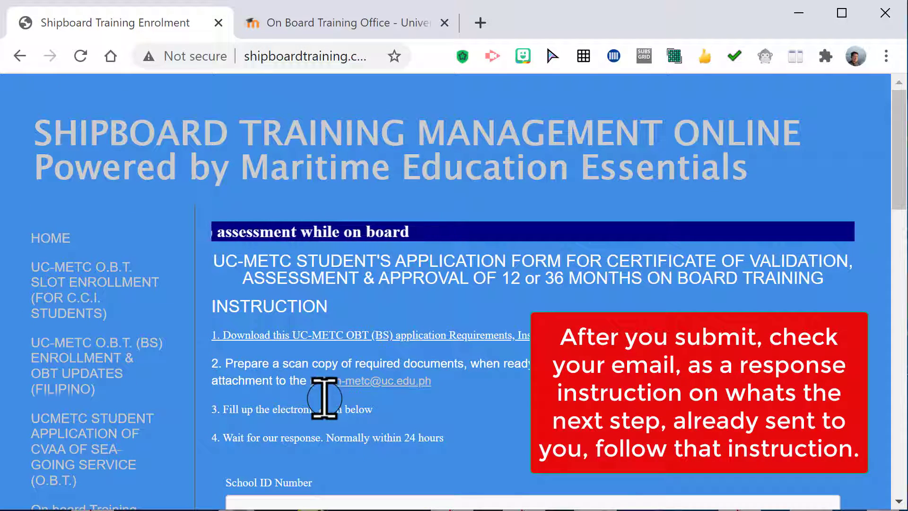